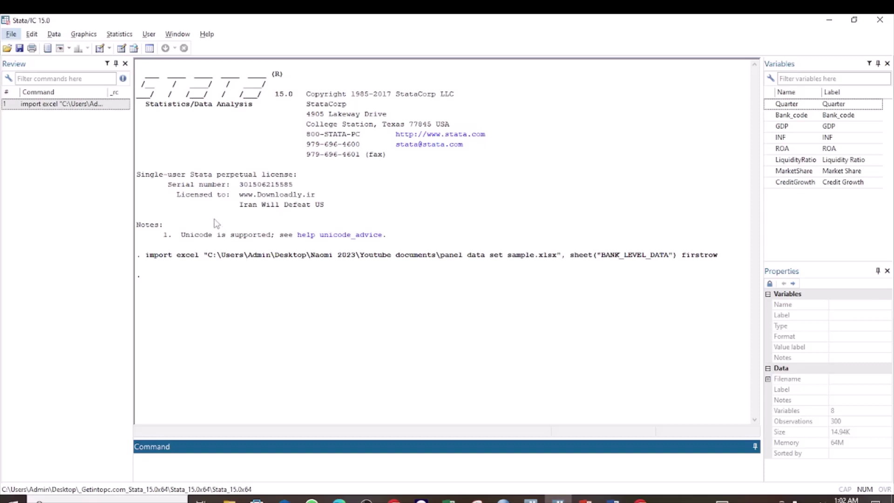
Open the xtset 'Declare data to be panel data' dialog from the Longitudinal/panel data menu.
{"action": "left_click", "coordinate": [122, 36]}
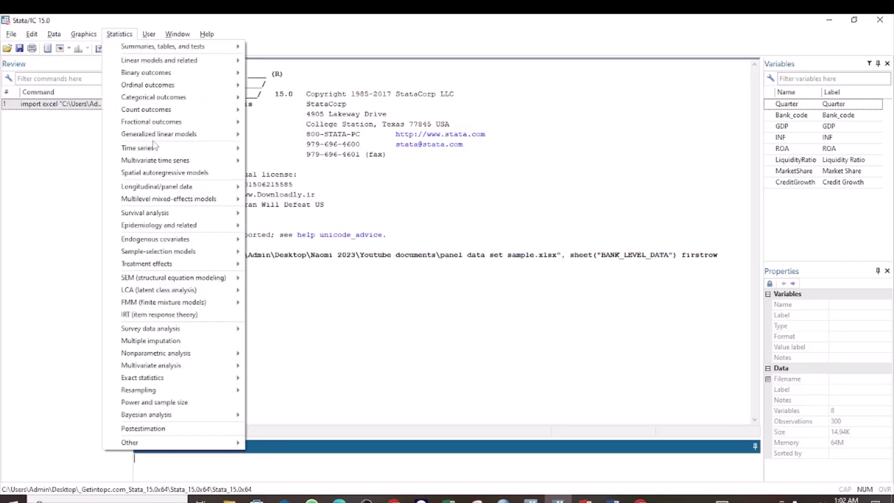
{"action": "mouse_move", "coordinate": [156, 187]}
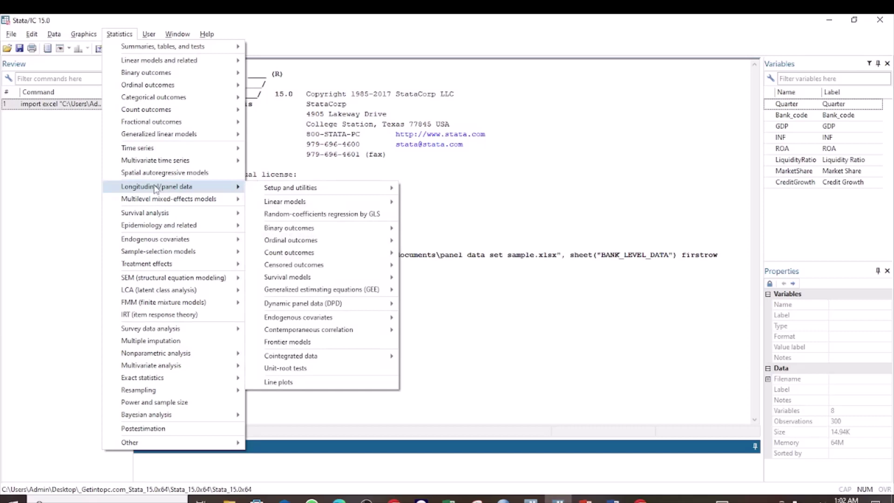
{"action": "mouse_move", "coordinate": [279, 193]}
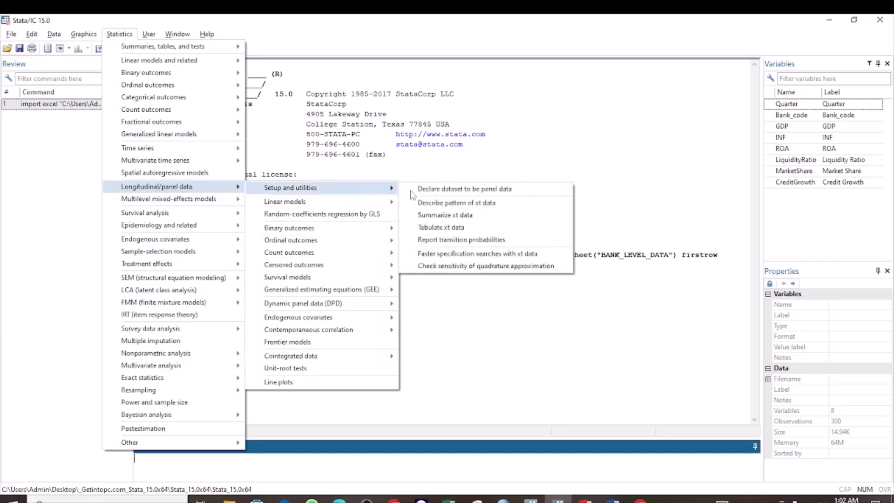
{"action": "left_click", "coordinate": [437, 189]}
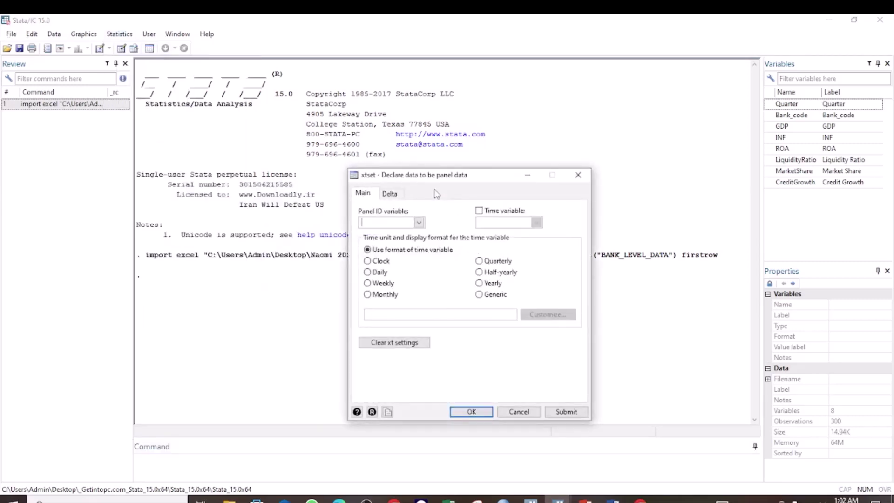
Run xtset with Bank_code as panel ID and Quarter as a quarterly time variable.
{"action": "left_click", "coordinate": [419, 224]}
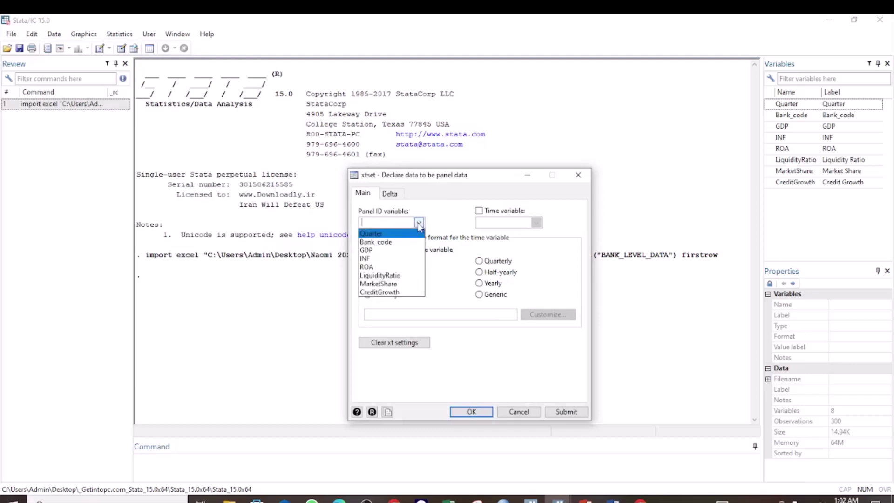
{"action": "left_click", "coordinate": [383, 246]}
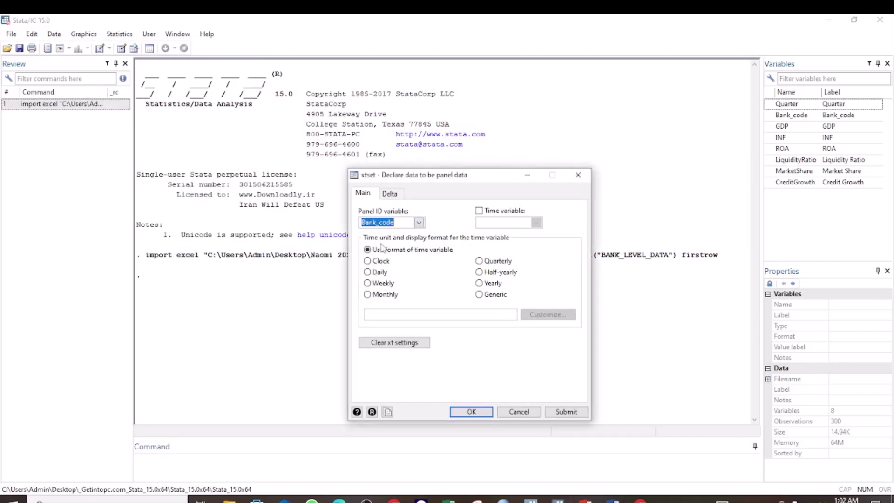
{"action": "left_click", "coordinate": [480, 211]}
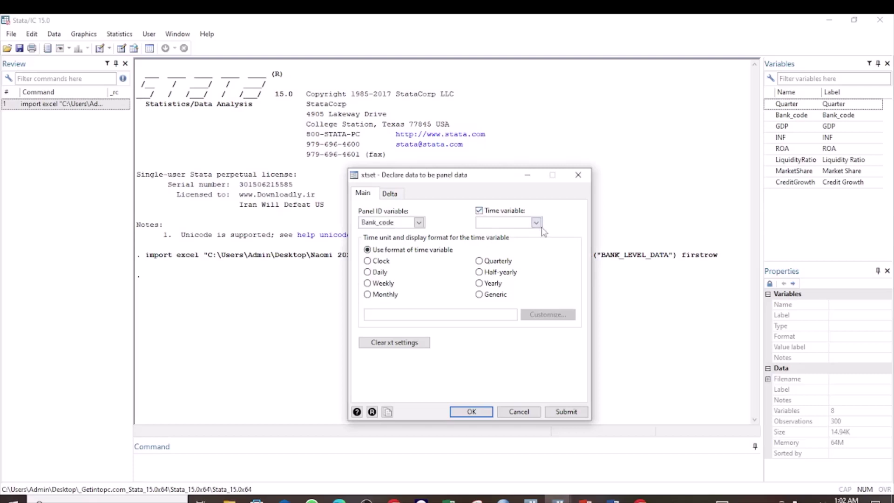
{"action": "left_click", "coordinate": [536, 223]}
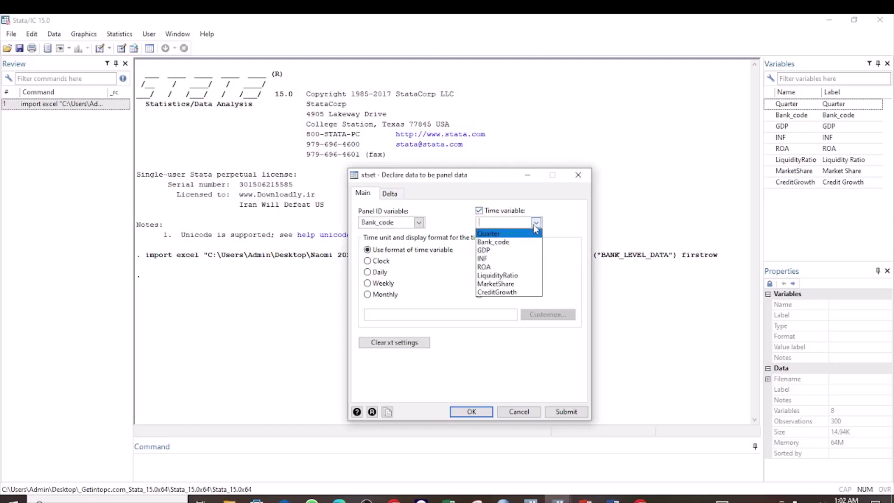
{"action": "left_click", "coordinate": [501, 234]}
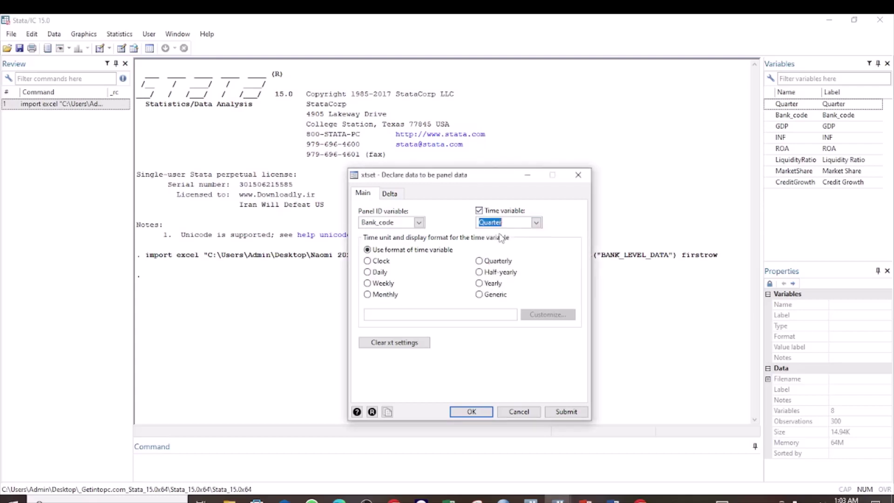
{"action": "left_click", "coordinate": [480, 262]}
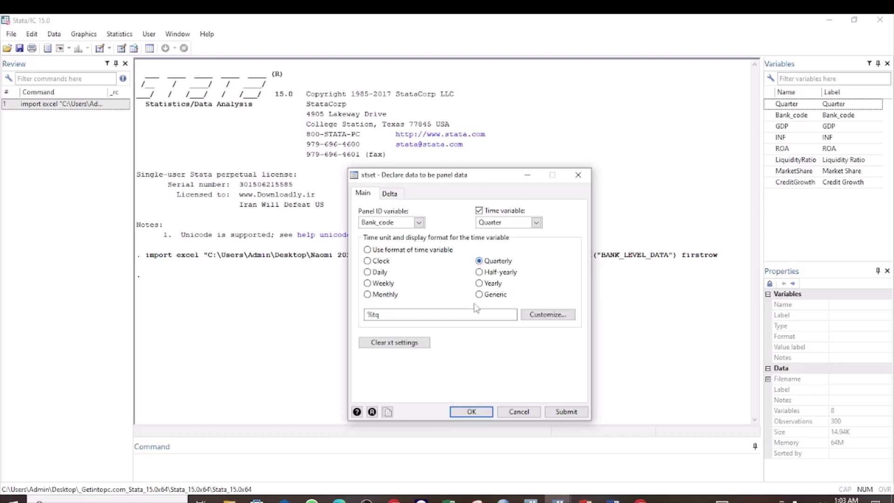
{"action": "left_click", "coordinate": [466, 412]}
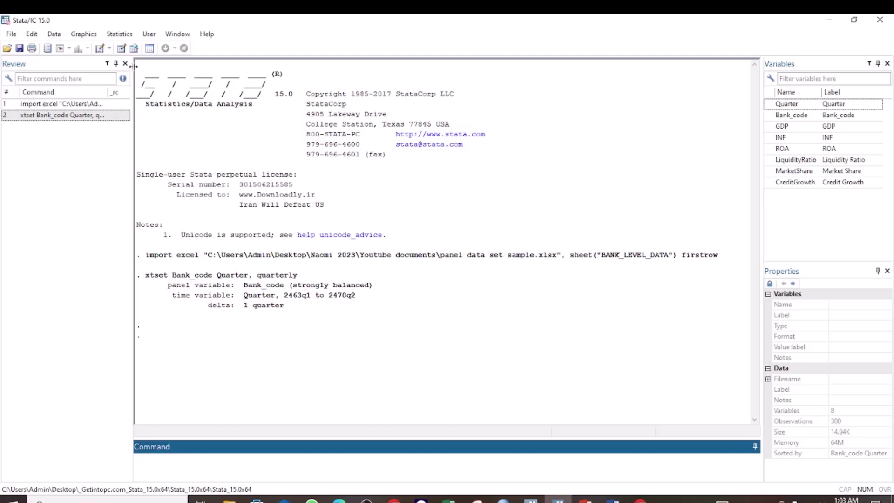
Open the xtunitroot panel-data unit-root tests dialog from the Statistics menu.
{"action": "left_click", "coordinate": [124, 35]}
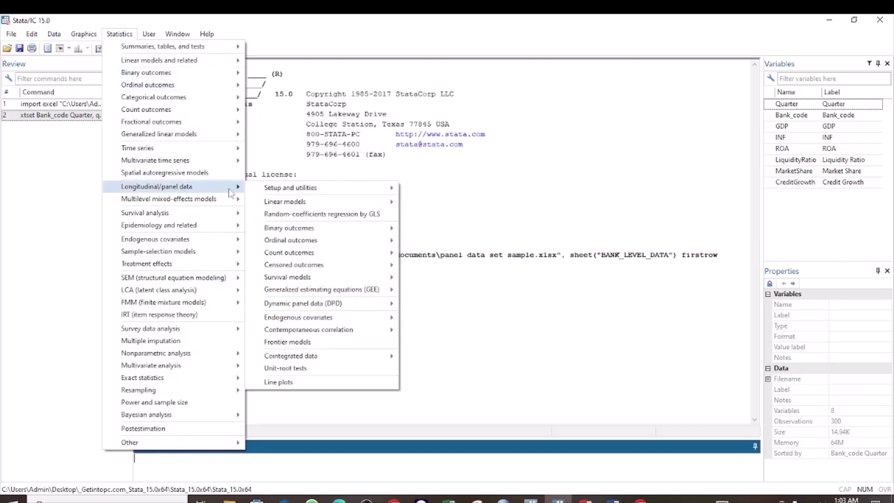
{"action": "left_click", "coordinate": [294, 368]}
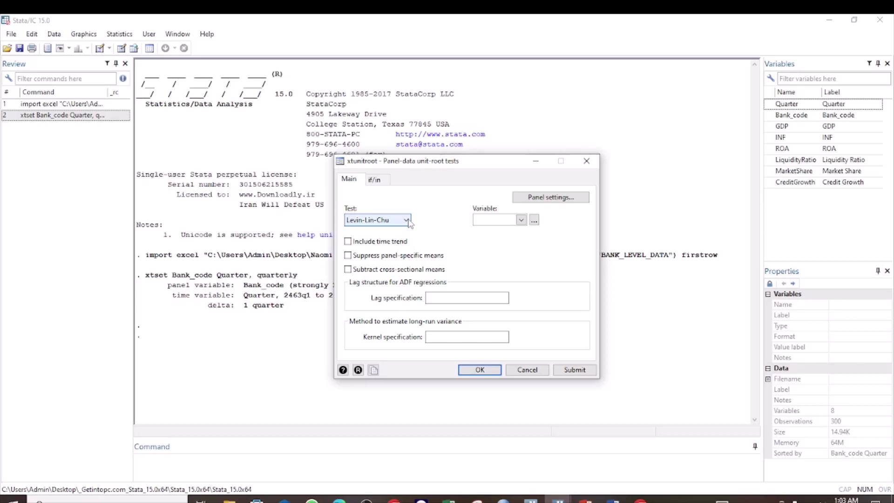
Run a Levin-Lin-Chu test on GDP with lag specification 1.
{"action": "left_click", "coordinate": [407, 221]}
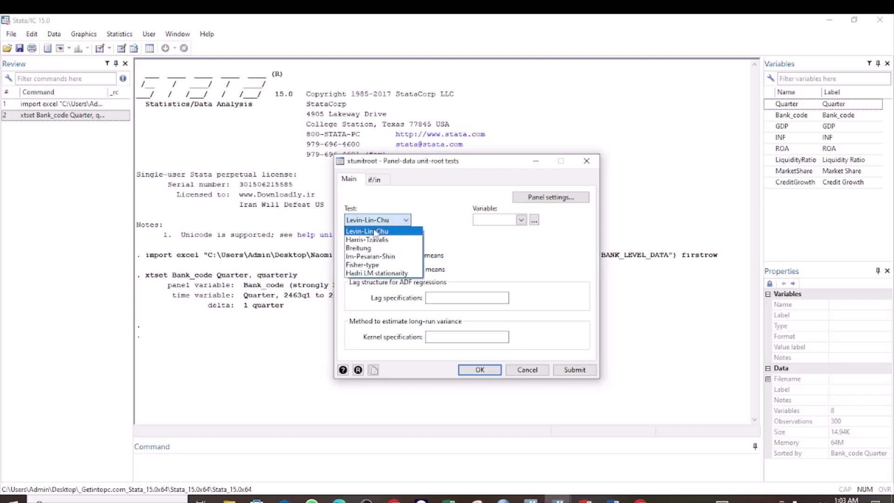
{"action": "left_click", "coordinate": [375, 232]}
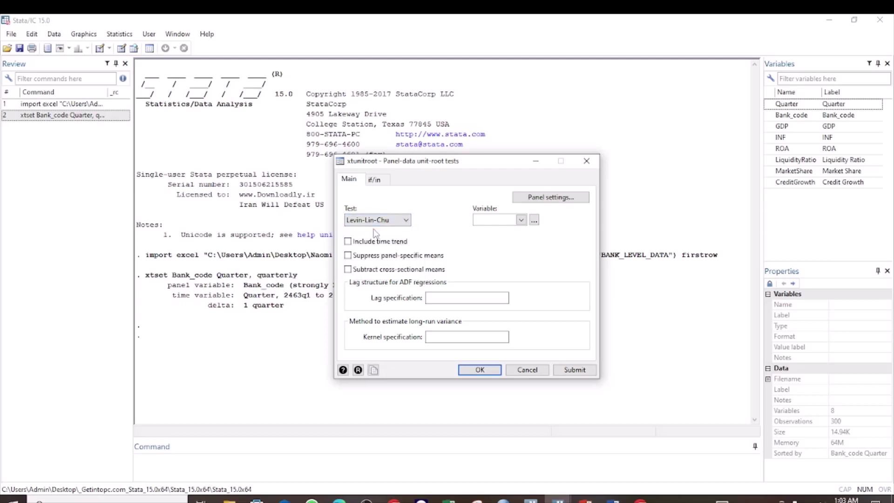
{"action": "left_click", "coordinate": [522, 221]}
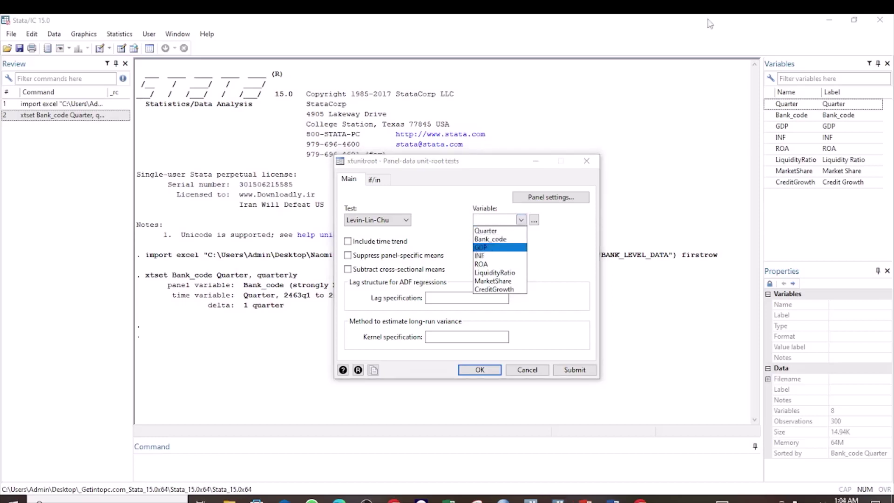
{"action": "left_click", "coordinate": [486, 248]}
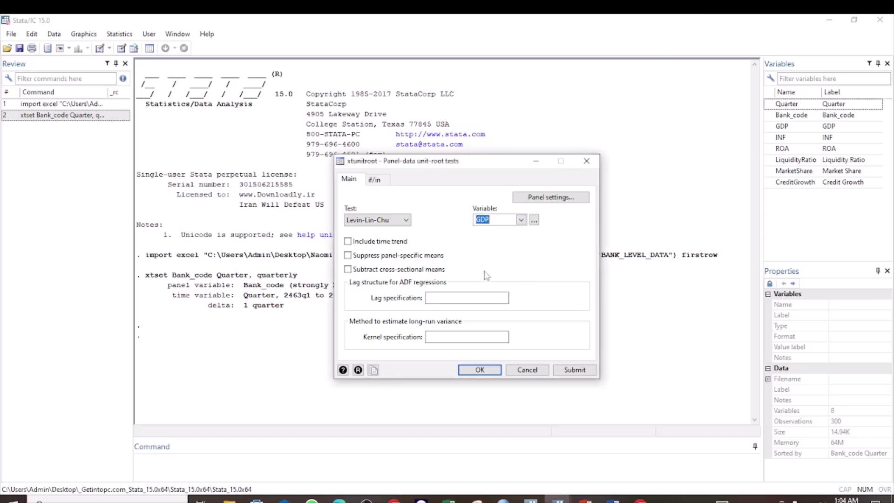
{"action": "left_click", "coordinate": [449, 299]}
{"action": "type", "text": "1"}
{"action": "left_click", "coordinate": [480, 371]}
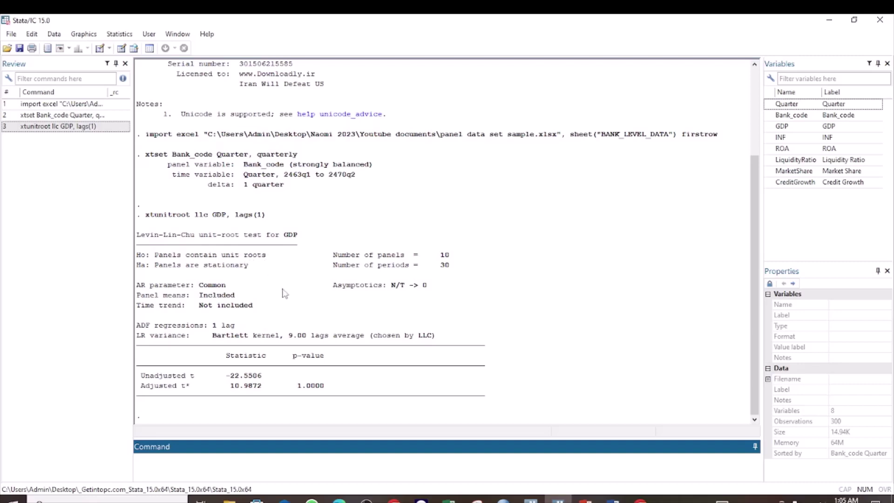
{"action": "left_click", "coordinate": [337, 388]}
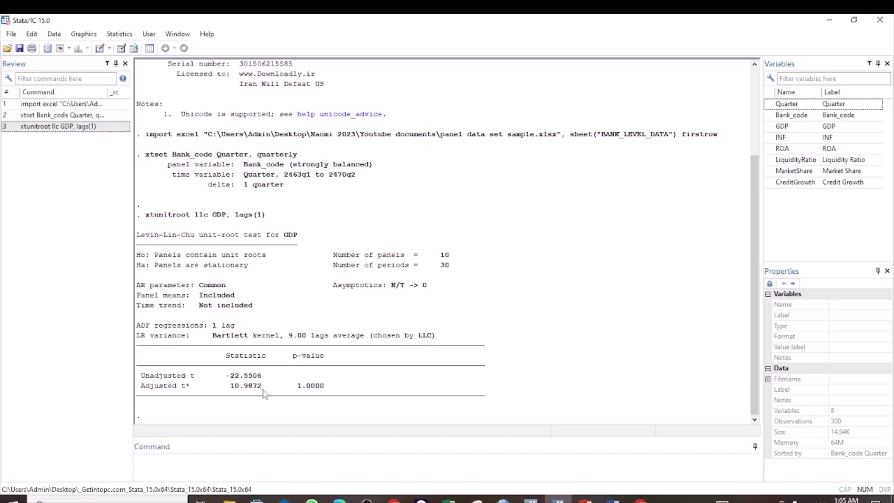
{"action": "left_click", "coordinate": [120, 34]}
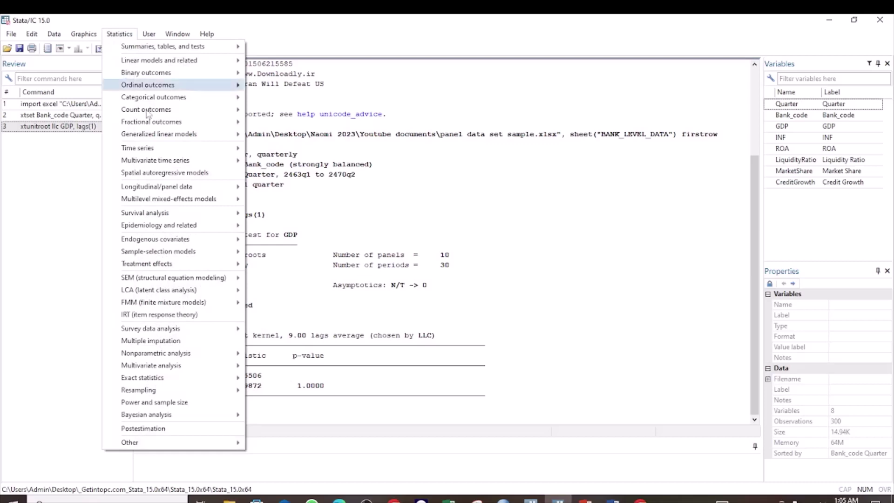
Run the xtunitroot Levin-Lin-Chu test on INF with lag specification 1.
{"action": "mouse_move", "coordinate": [154, 188]}
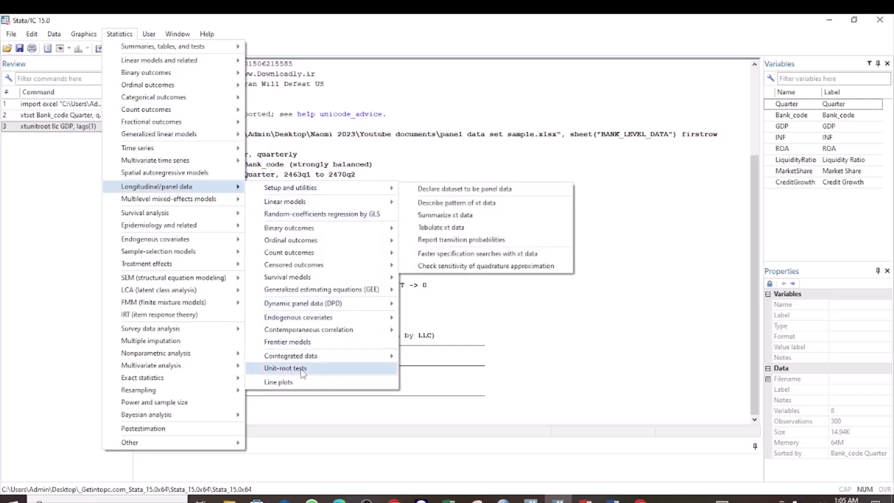
{"action": "left_click", "coordinate": [286, 368]}
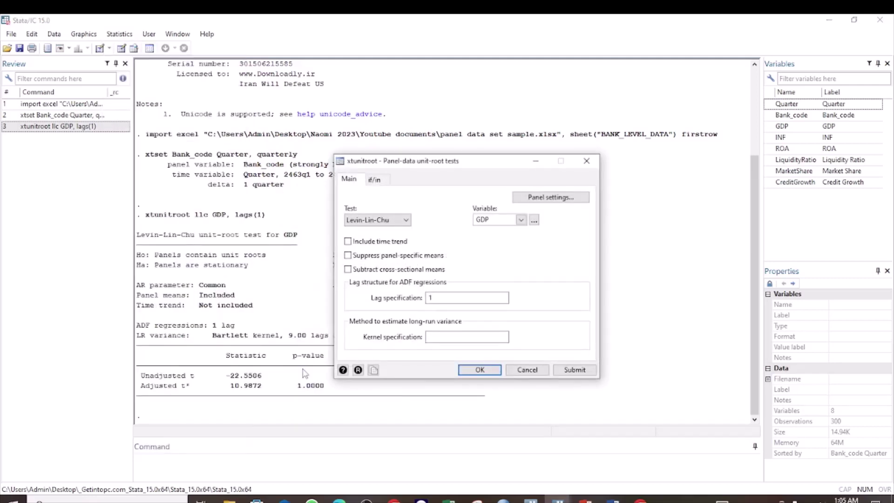
{"action": "left_click", "coordinate": [406, 220]}
{"action": "left_click", "coordinate": [391, 231]}
{"action": "left_click", "coordinate": [522, 223]}
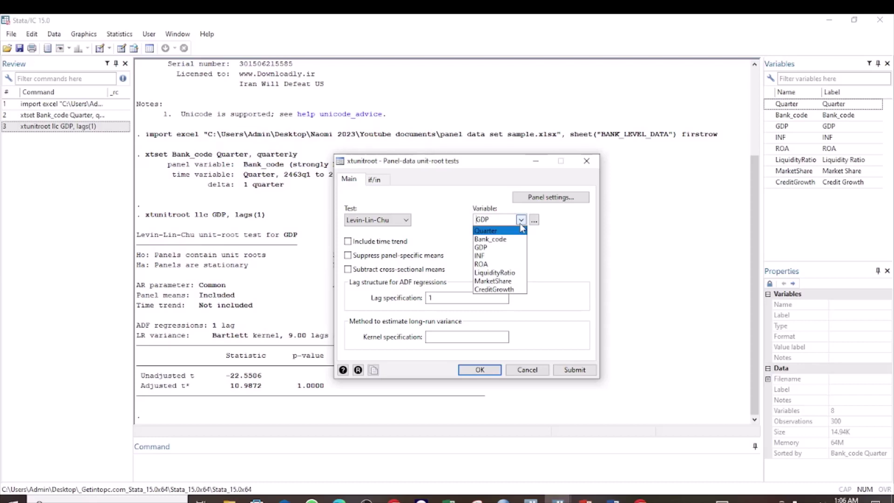
{"action": "left_click", "coordinate": [484, 256]}
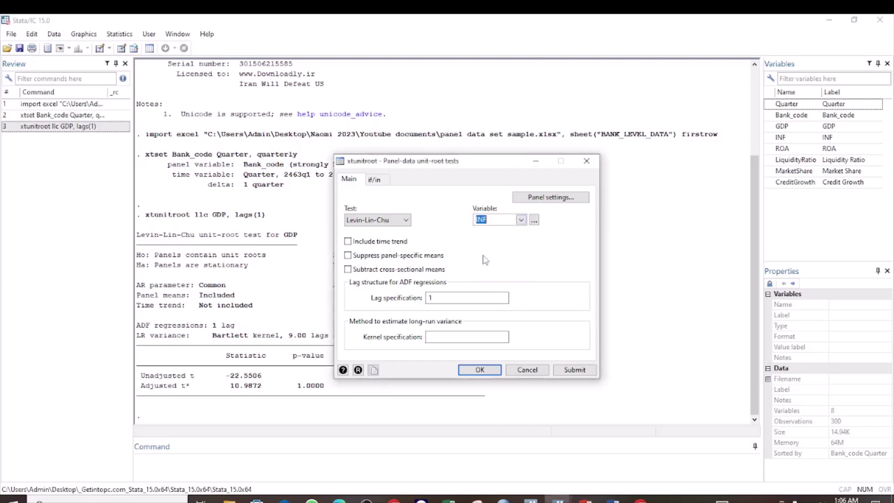
{"action": "left_click", "coordinate": [447, 298]}
{"action": "left_click", "coordinate": [480, 370]}
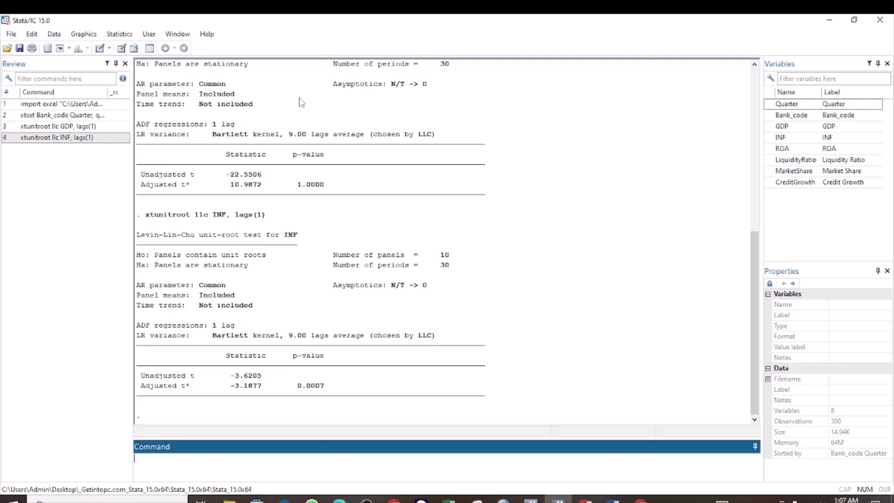
{"action": "left_click", "coordinate": [574, 203]}
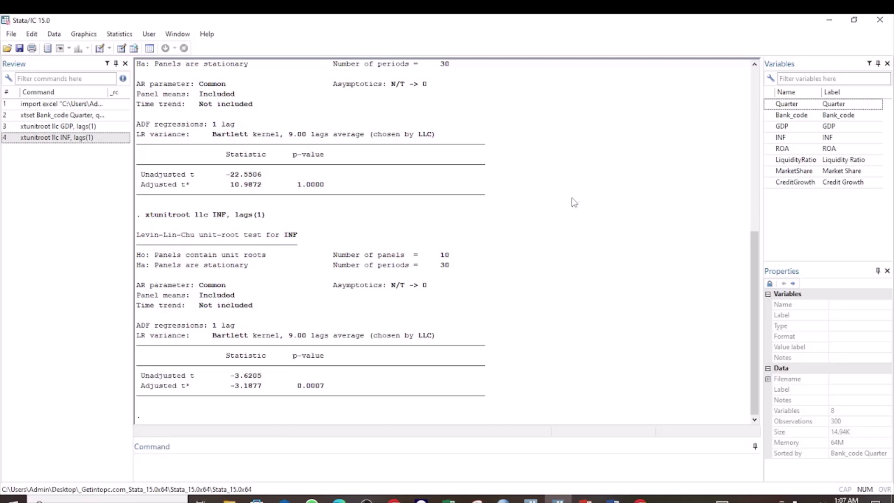
{"action": "left_click", "coordinate": [181, 466]}
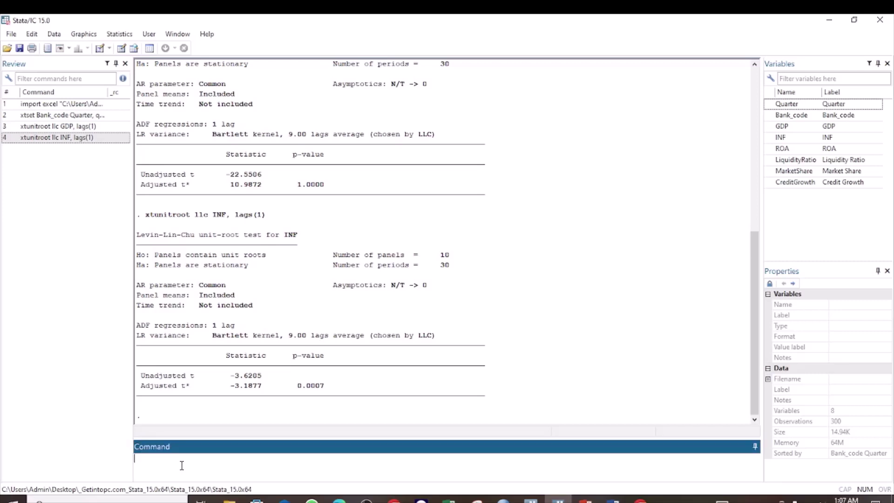
Enter a first, misspelled 'genrate' command for dGDP from d.GDP.
{"action": "type", "text": "genrate d"}
{"action": "key", "text": "Caps_Lock"}
{"action": "type", "text": "GDP="}
{"action": "key", "text": "Caps_Lock"}
{"action": "type", "text": "d."}
{"action": "key", "text": "Caps_Lock"}
{"action": "type", "text": "GDP"}
{"action": "key", "text": "Return"}
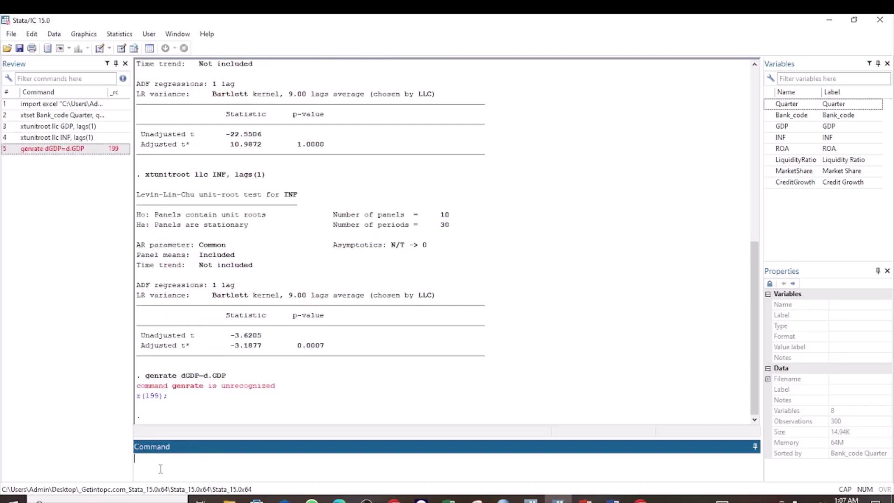
Create dGDP with the corrected command generate dGDP=d.GDP.
{"action": "type", "text": "GE"}
{"action": "key", "text": "BackSpace"}
{"action": "key", "text": "BackSpace"}
{"action": "key", "text": "Caps_Lock"}
{"action": "type", "text": "generate d"}
{"action": "key", "text": "Caps_Lock"}
{"action": "type", "text": "GDP"}
{"action": "key", "text": "Caps_Lock"}
{"action": "type", "text": "=d."}
{"action": "key", "text": "Caps_Lock"}
{"action": "type", "text": "GDP"}
{"action": "key", "text": "Return"}
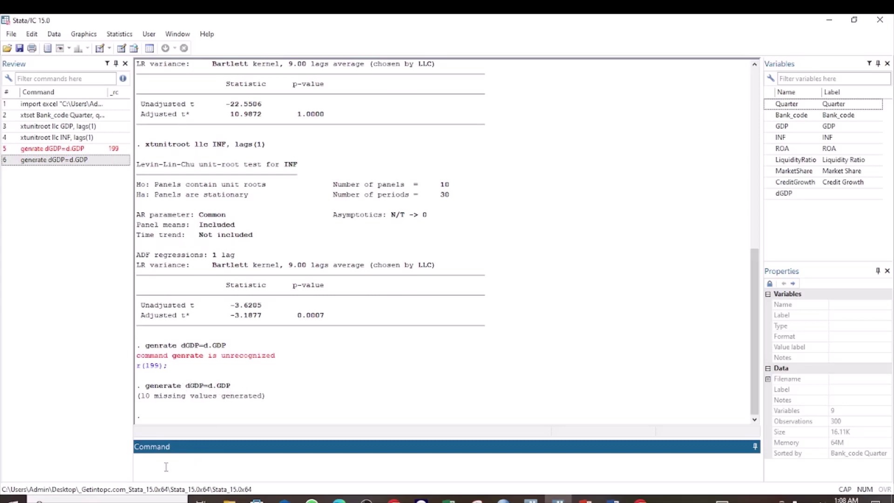
Open the dataset in the Data Editor with the br command.
{"action": "type", "text": "BR"}
{"action": "key", "text": "BackSpace"}
{"action": "key", "text": "BackSpace"}
{"action": "key", "text": "Caps_Lock"}
{"action": "type", "text": "br"}
{"action": "key", "text": "Return"}
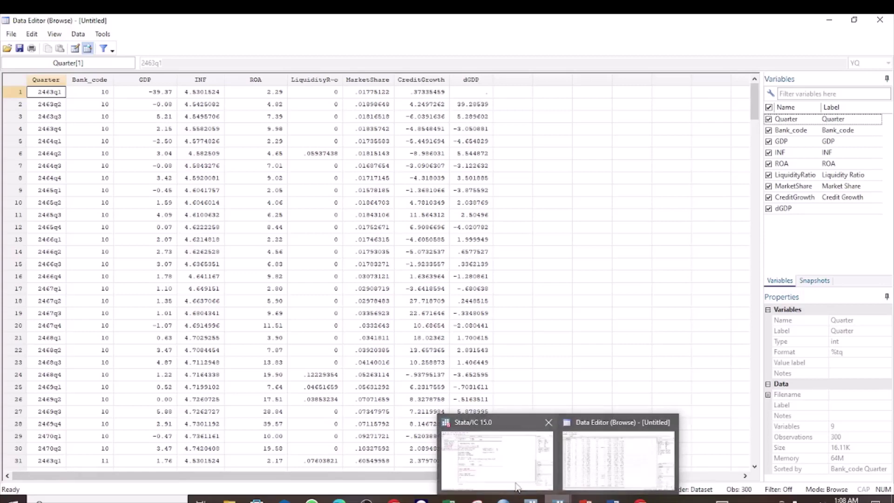
Switch from the Data Editor back to the main Stata window.
{"action": "left_click", "coordinate": [467, 472]}
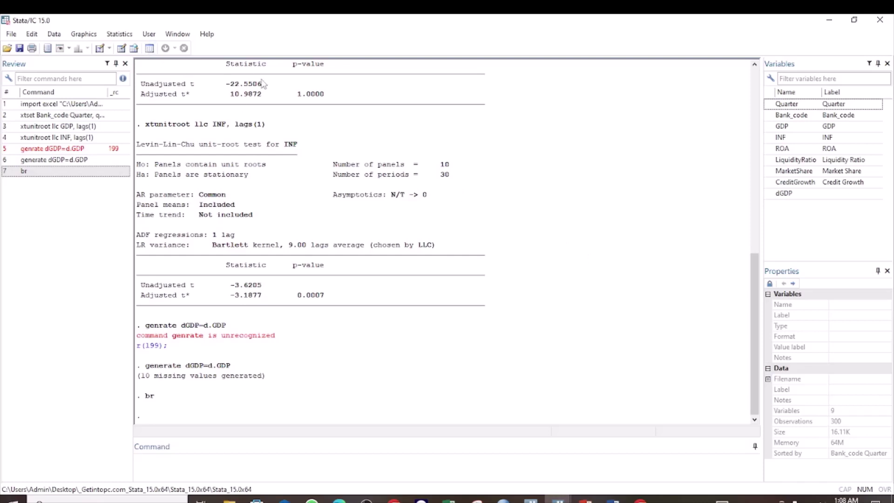
Run the xtunitroot Levin-Lin-Chu test on dGDP with lag specification 1.
{"action": "left_click", "coordinate": [122, 35]}
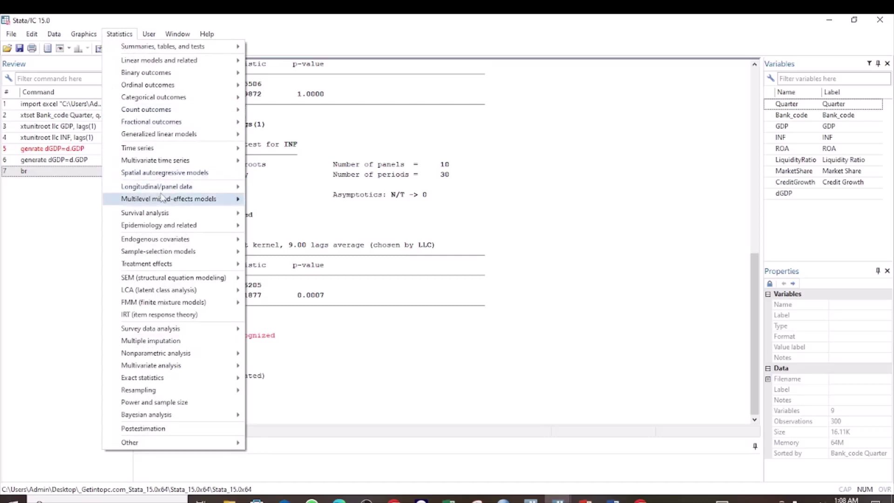
{"action": "mouse_move", "coordinate": [173, 190]}
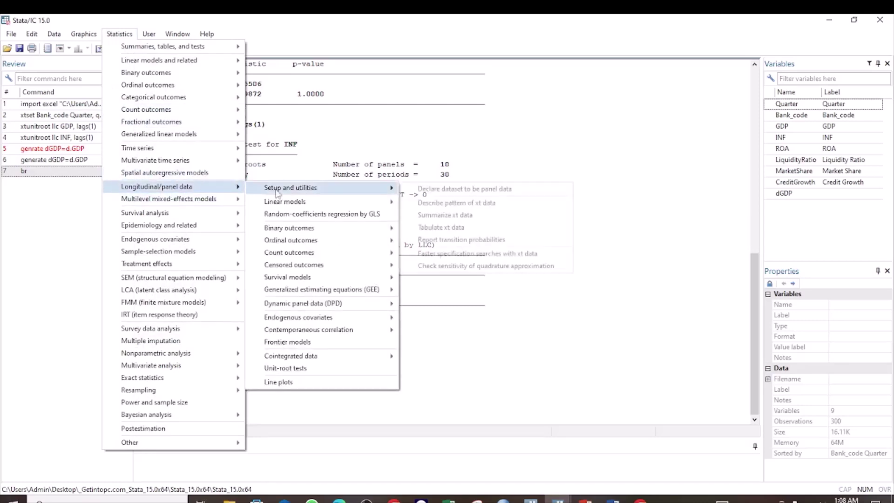
{"action": "left_click", "coordinate": [296, 370]}
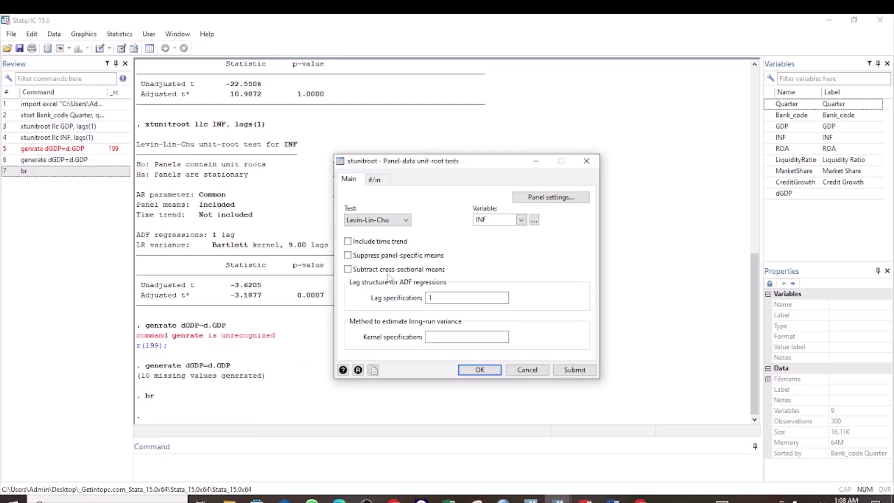
{"action": "left_click", "coordinate": [522, 220]}
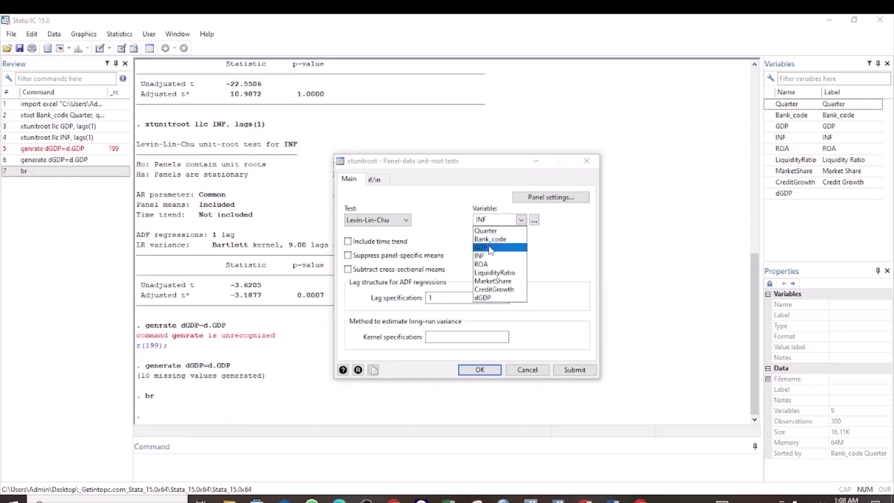
{"action": "left_click", "coordinate": [490, 300]}
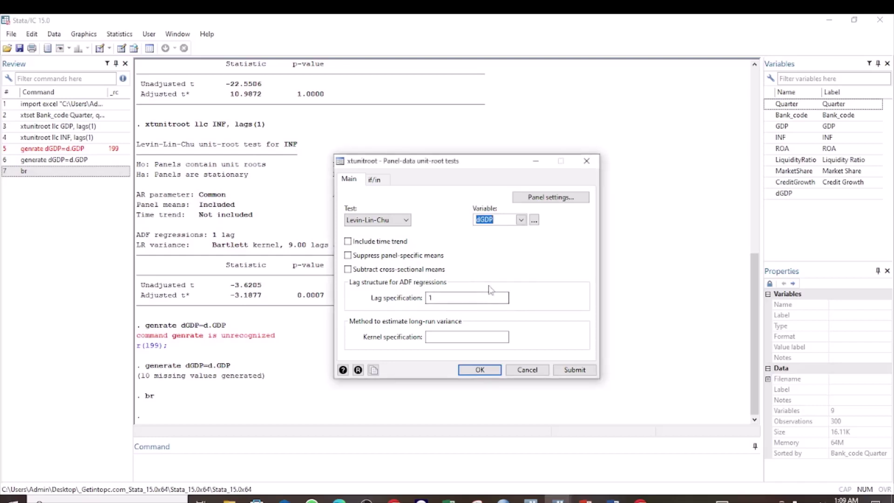
{"action": "left_click", "coordinate": [480, 370]}
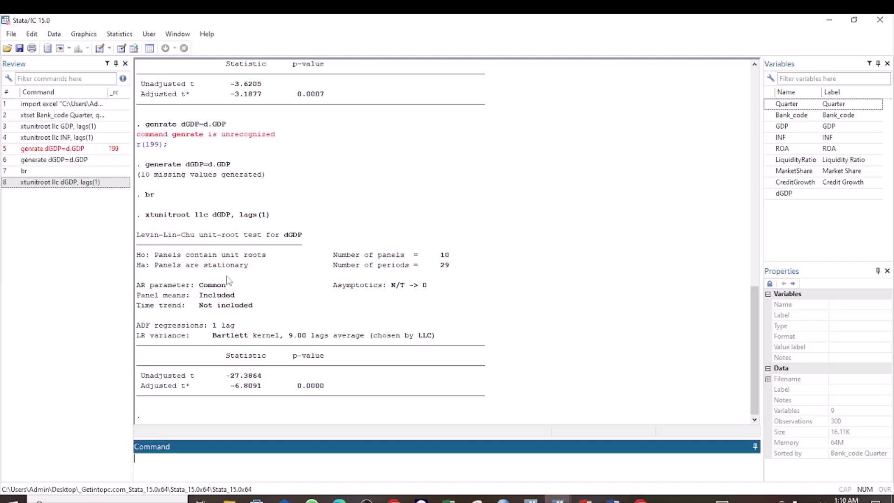
{"action": "left_click", "coordinate": [525, 319]}
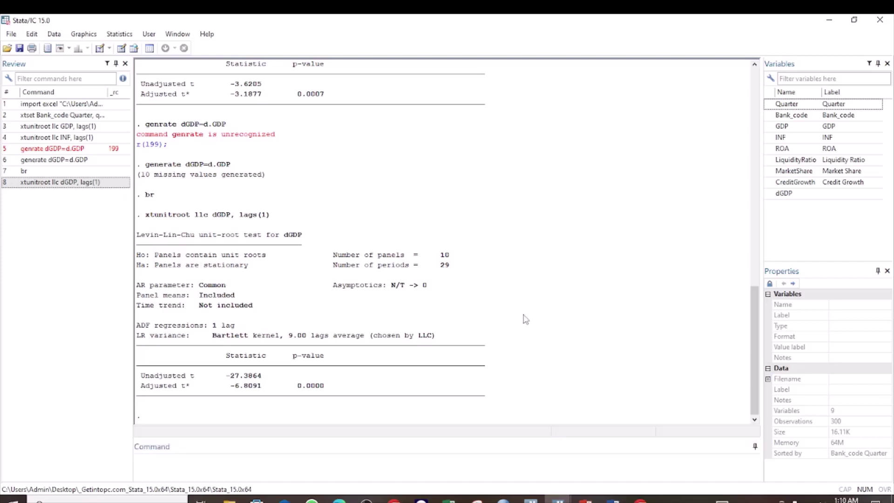